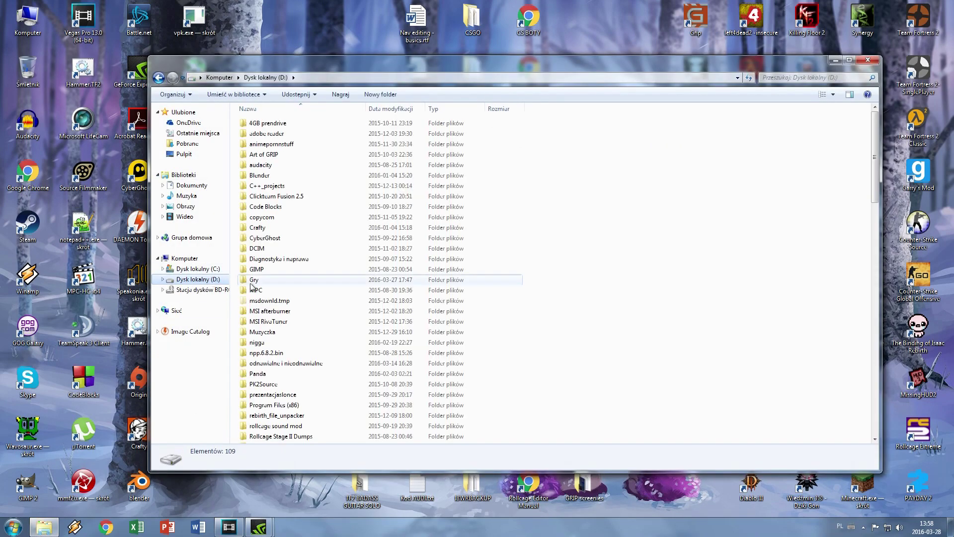
- Browse Gry > Steam > steamapps > common > Counter-Strike Global Offensive > csgo and select botprofile.db
double_click(258, 364)
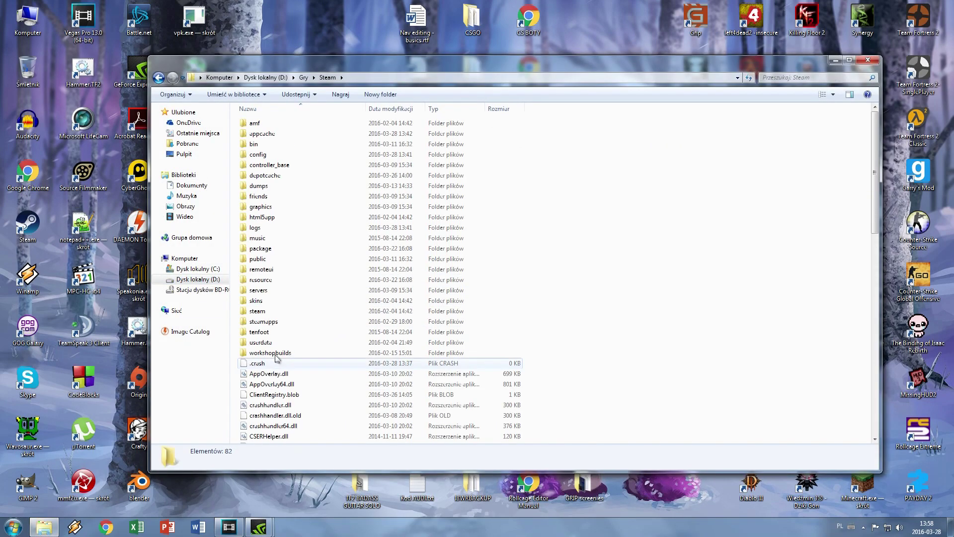
double_click(286, 321)
double_click(288, 123)
double_click(318, 185)
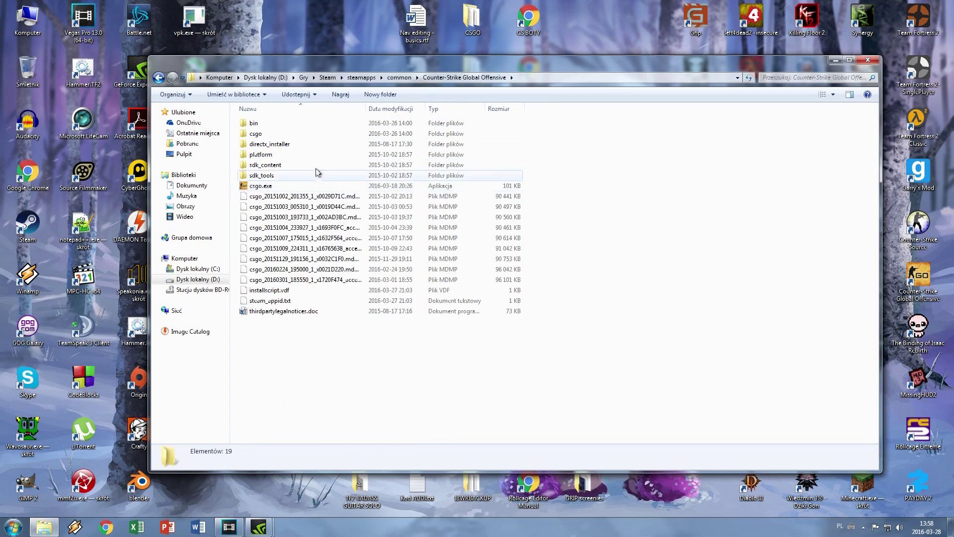
double_click(317, 135)
drag(875, 130, 877, 192)
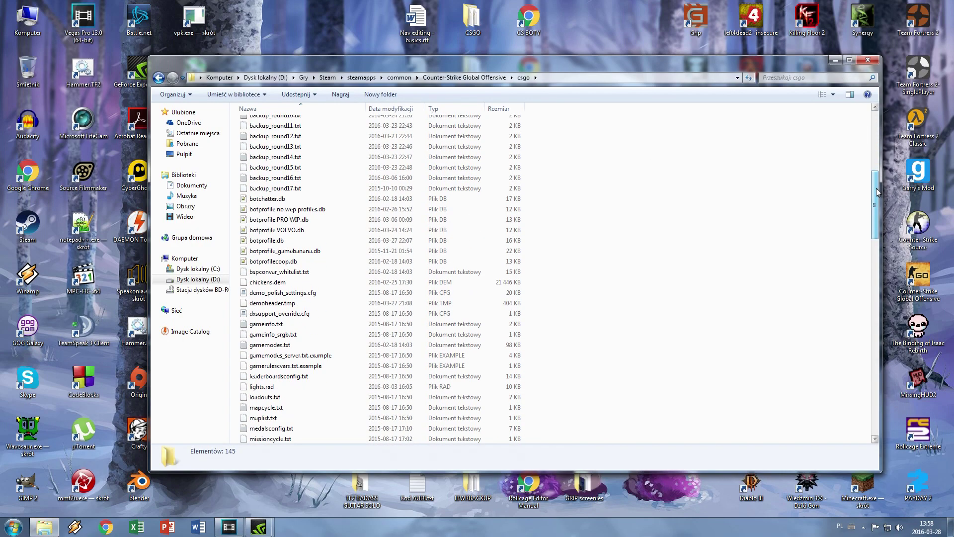
click(484, 240)
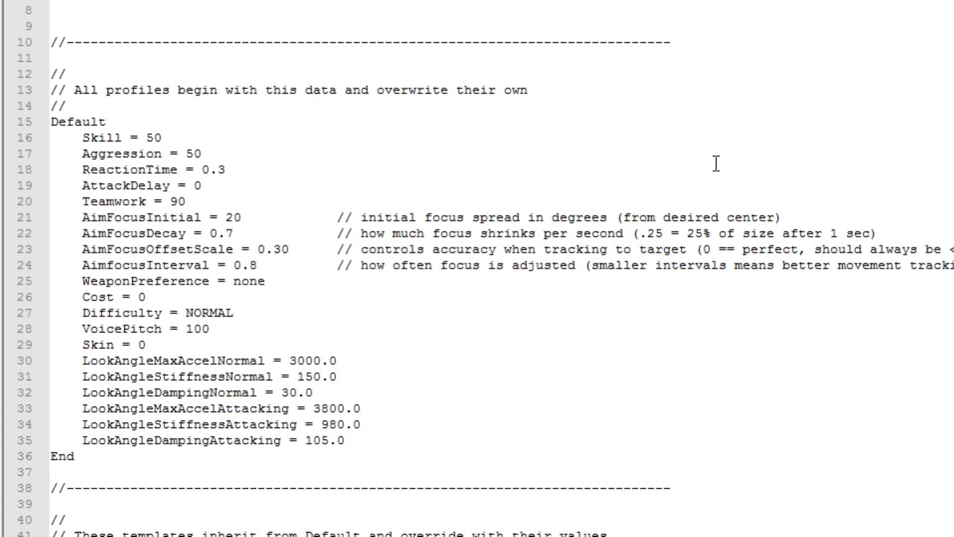
scroll(947, 68, down, 3)
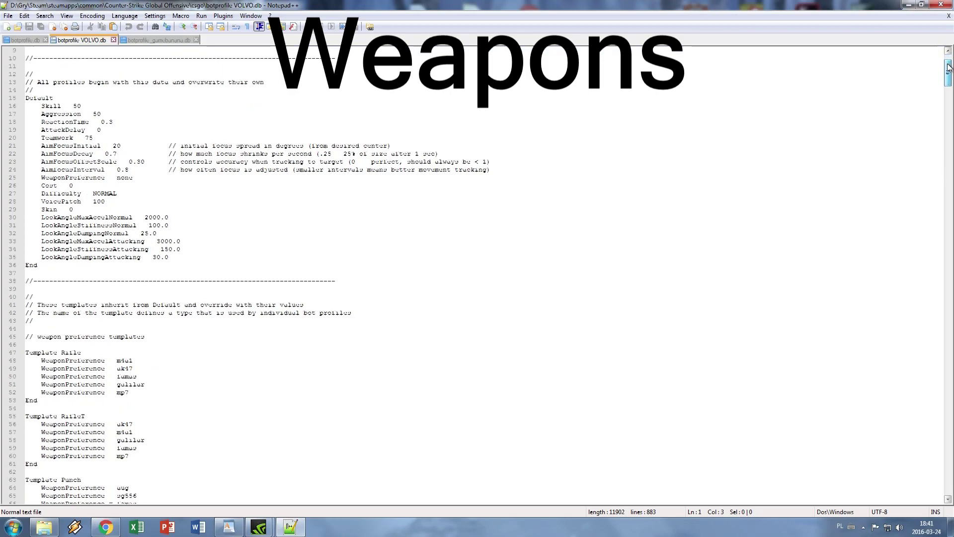
drag(948, 67, 946, 82)
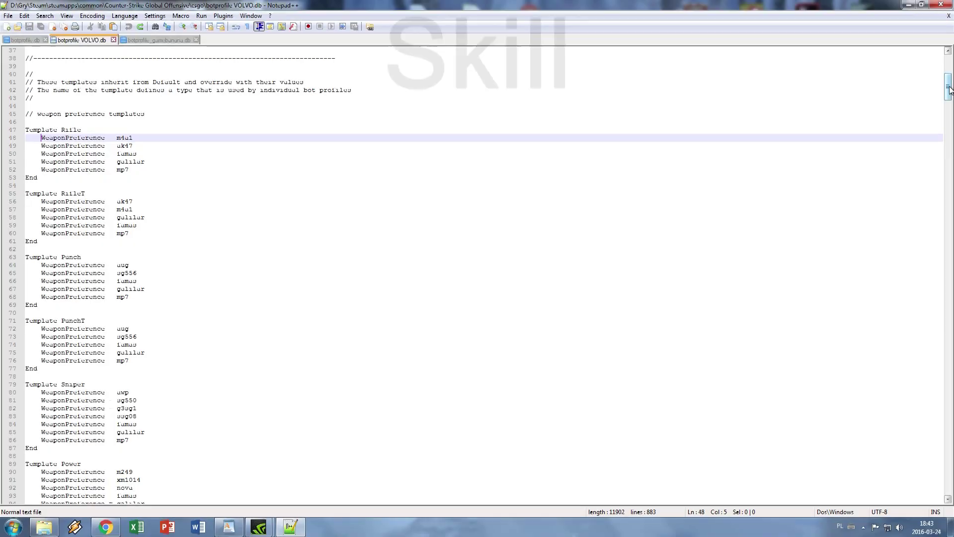
drag(945, 71, 939, 121)
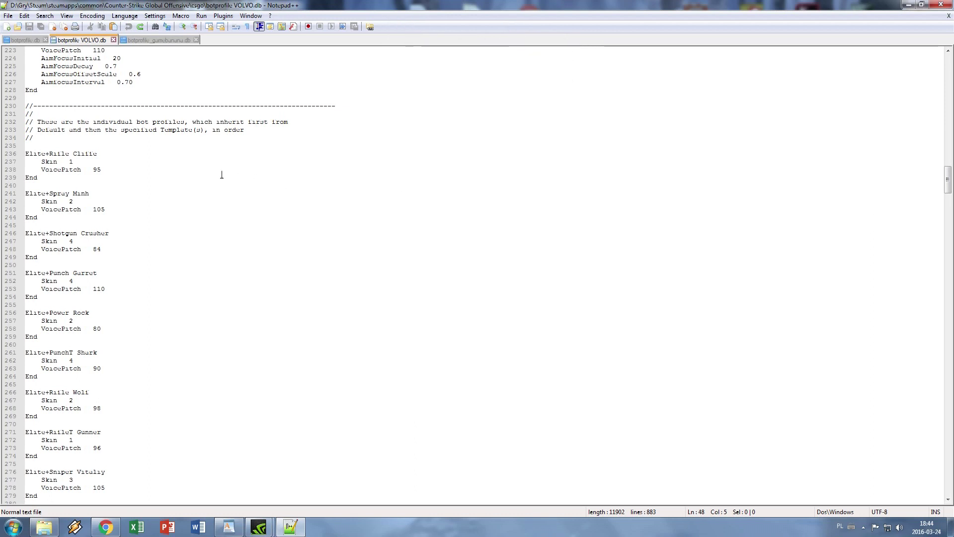
- Copy the Elite+Rifle Cliffe profile block and paste a duplicate of it above
drag(22, 151, 57, 174)
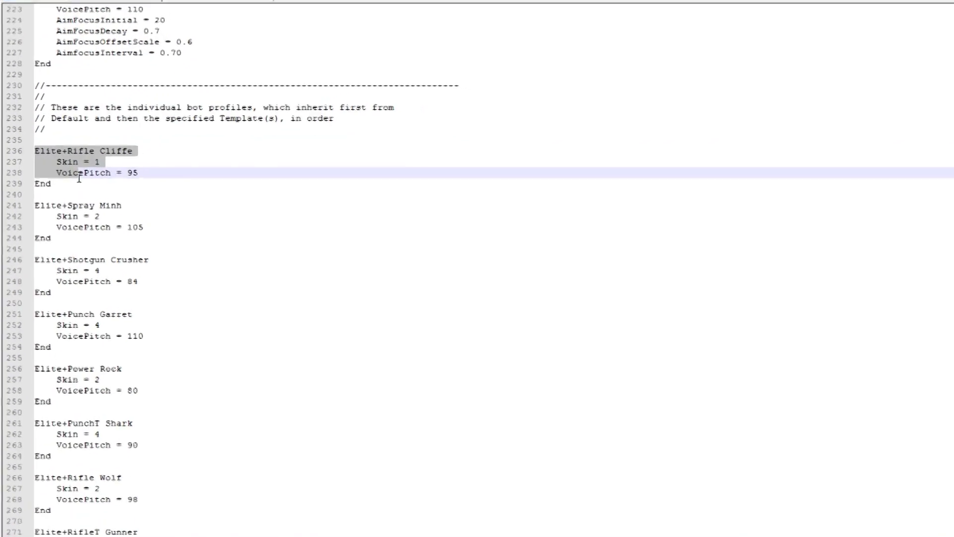
key(shift+End)
click(36, 140)
key(Return)
key(Return)
click(58, 151)
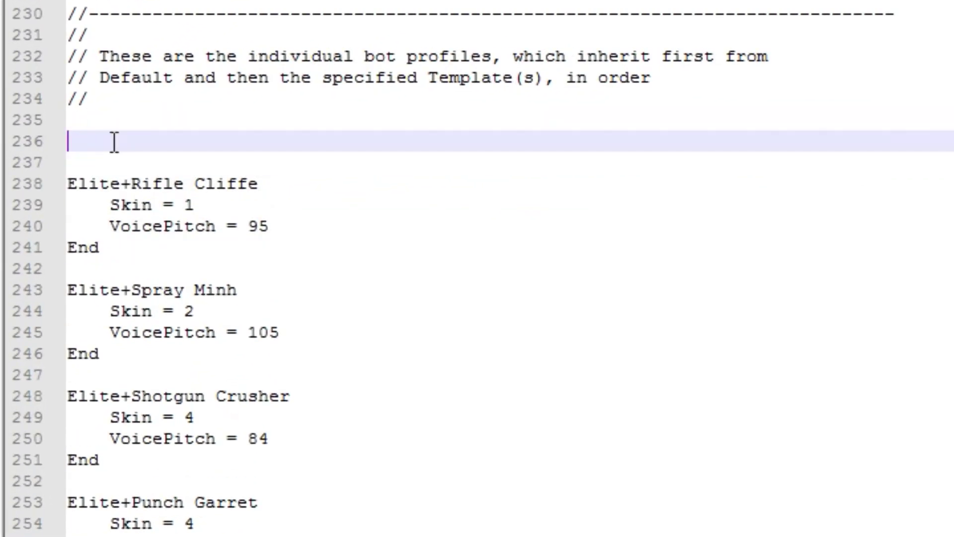
text(Elite+Rifle Cliffe     Skin = 1     VoicePitch = 95 End)
- In the copy's header, change Rifle to sniopeh and replace Cliffe with a custom quoted bot name
click(130, 133)
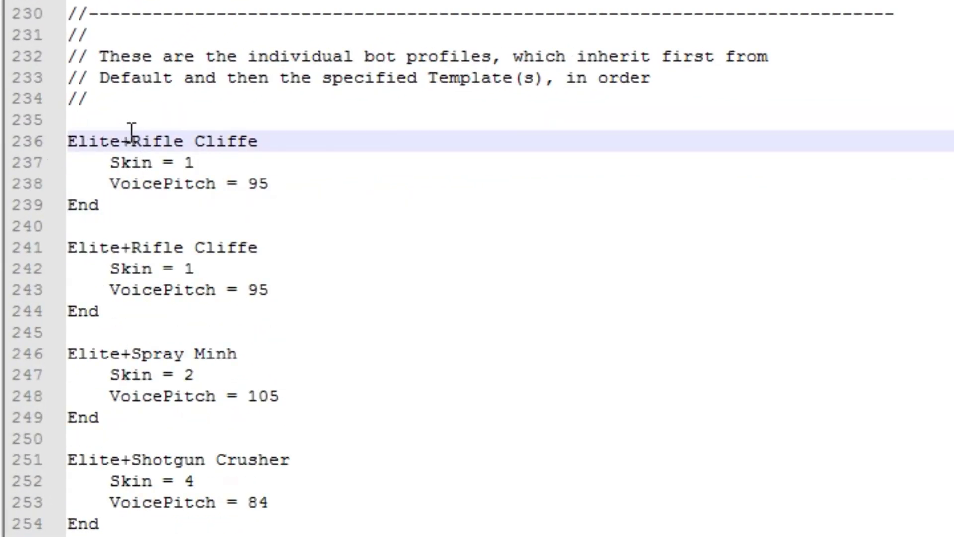
double_click(134, 134)
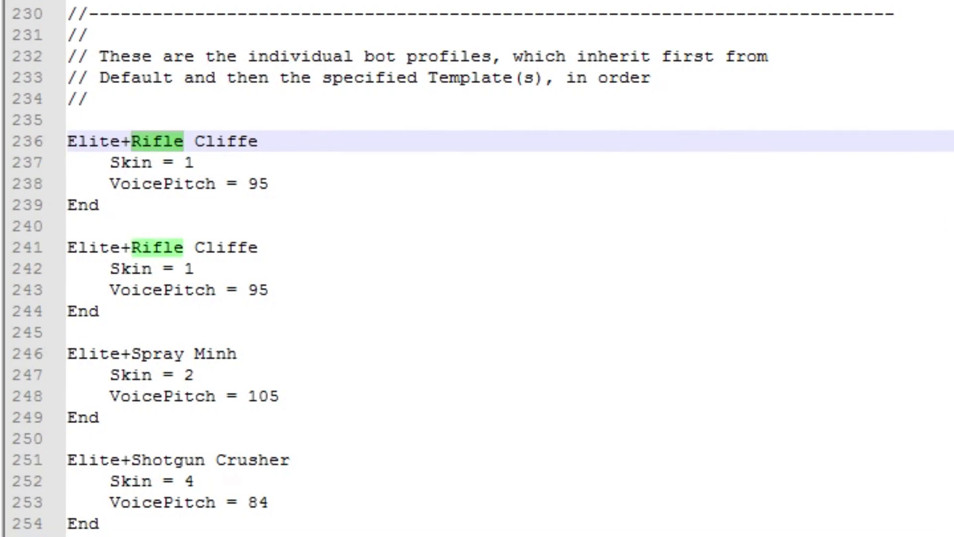
text(sniopeh)
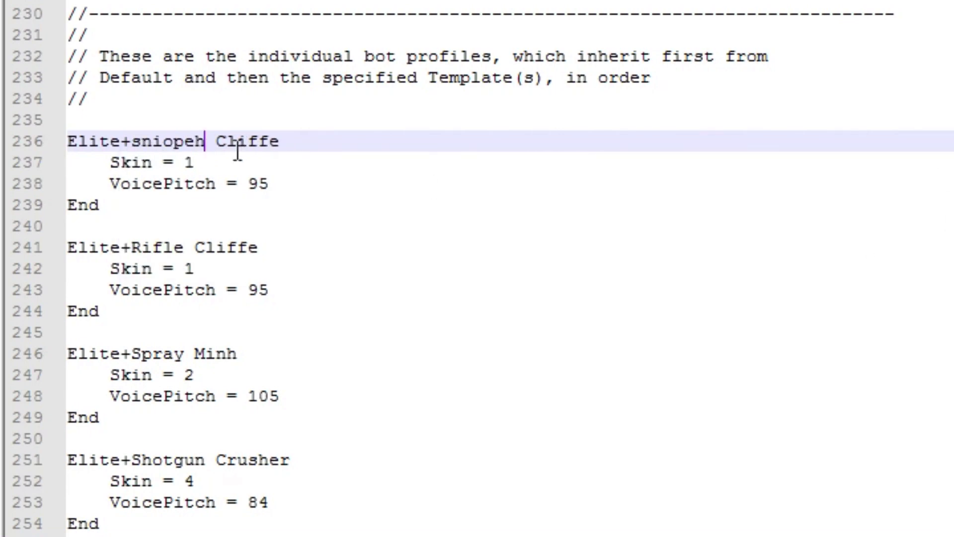
double_click(224, 143)
text("Pu)
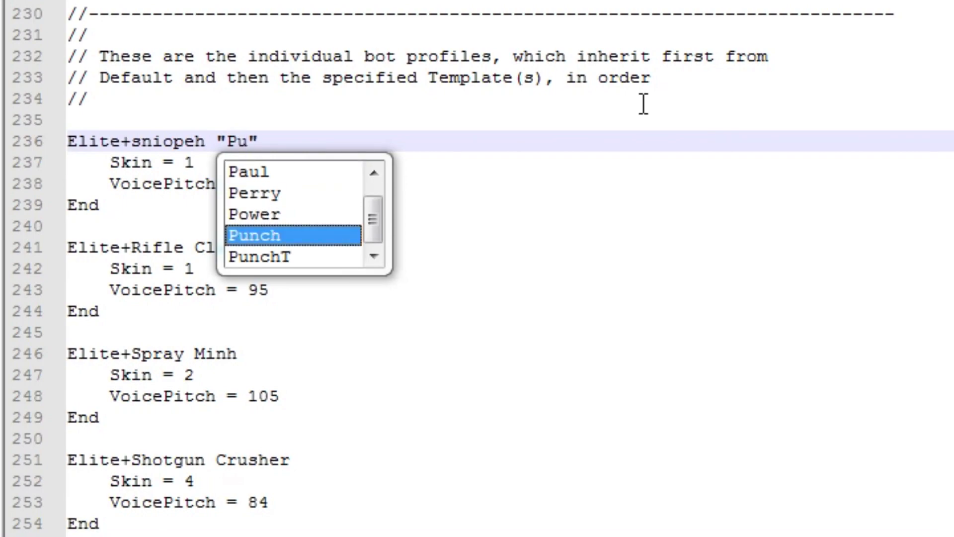
text($$y De$troyer)
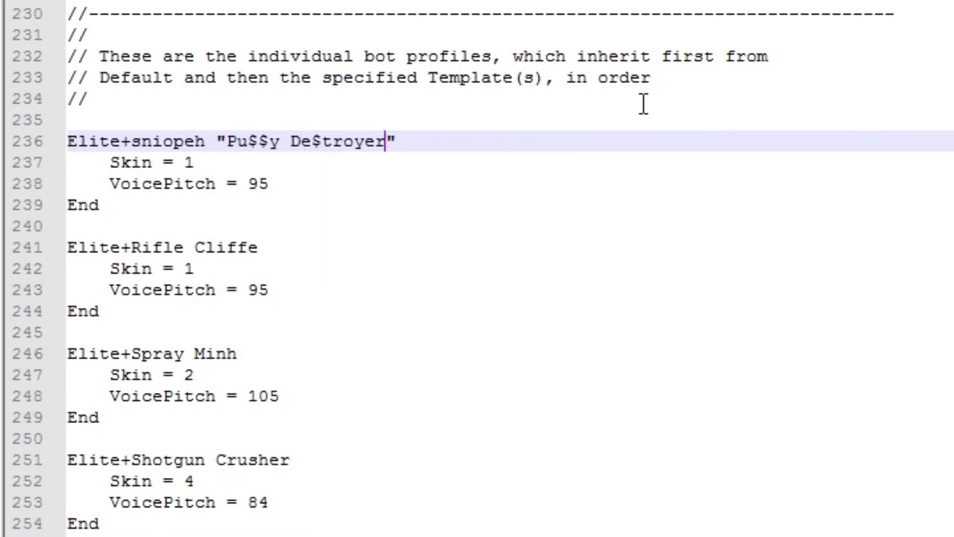
scroll(595, 301, up, 8)
- Paste a copy of Template Sniper above Template Rifle and rename it sniopeh
scroll(638, 64, up, 20)
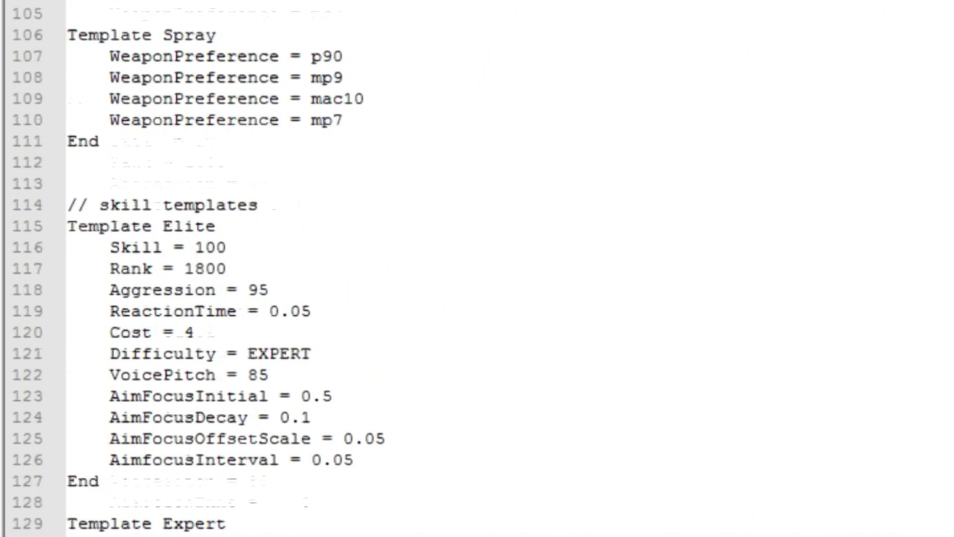
scroll(638, 64, down, 1)
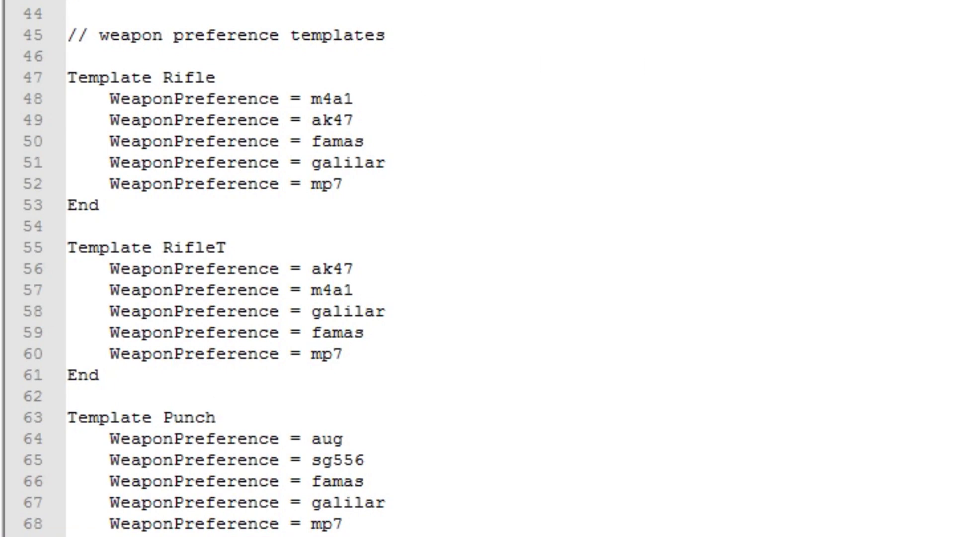
click(440, 31)
key(Return)
key(Return)
text(Template Sniper     WeaponPreference = awp     WeaponPreference = sg550     WeaponPreference = g3sg1     WeaponPreference = ssg08     WeaponPreference = famas     WeaponPreference = galilar     WeaponPreference = mp7 End)
double_click(259, 79)
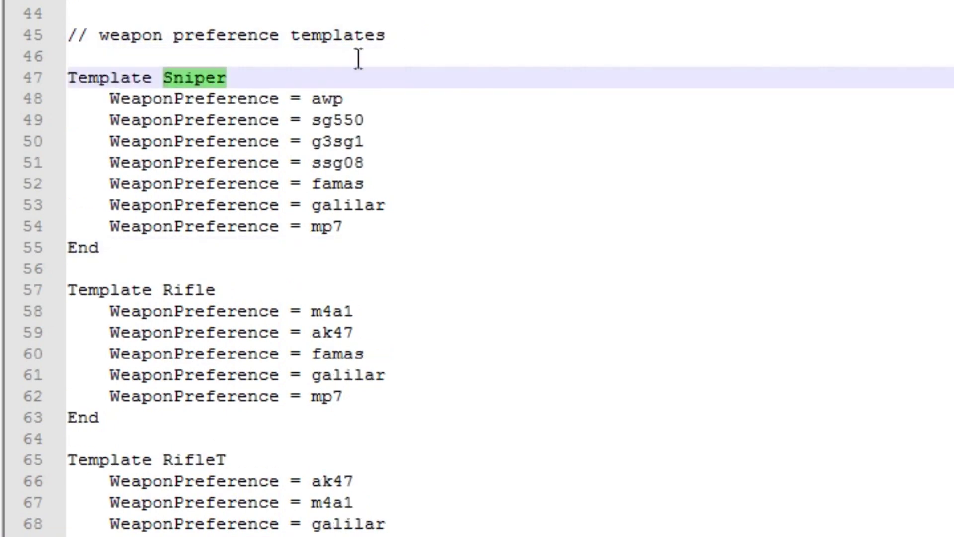
text(snip)
key(BackSpace)
text(opeh)
- Delete every WeaponPreference line in the sniopeh template except awp
click(358, 58)
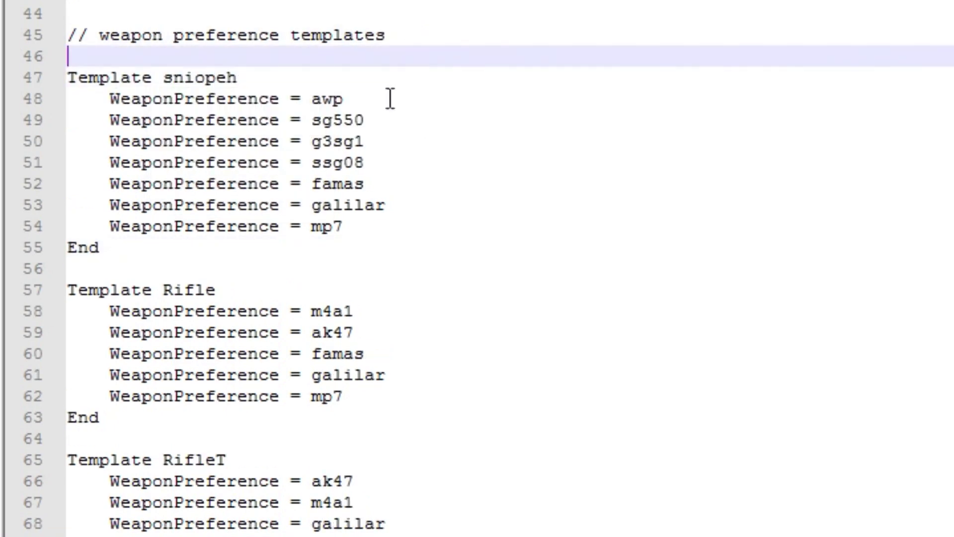
key(Down)
key(Down)
key(Down)
drag(385, 231, 8, 120)
key(BackSpace)
key(BackSpace)
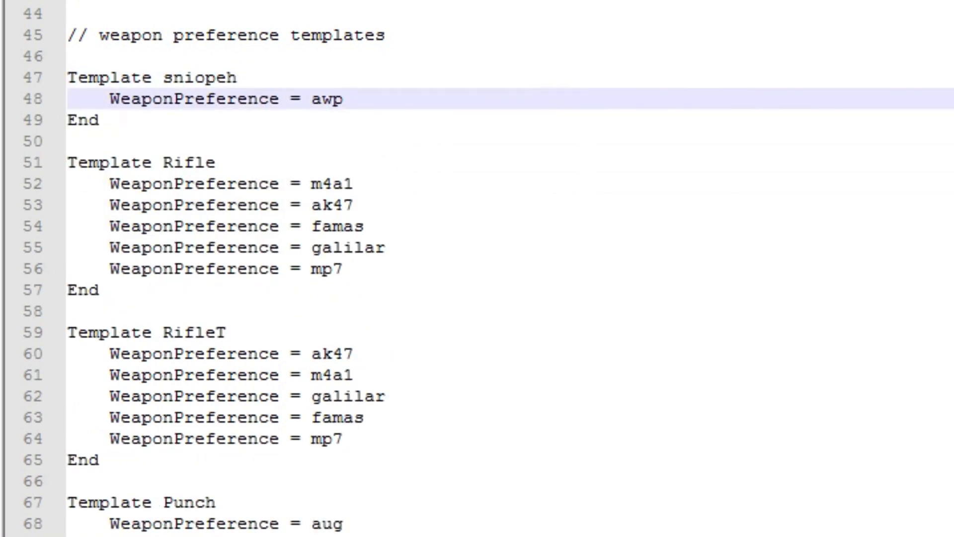